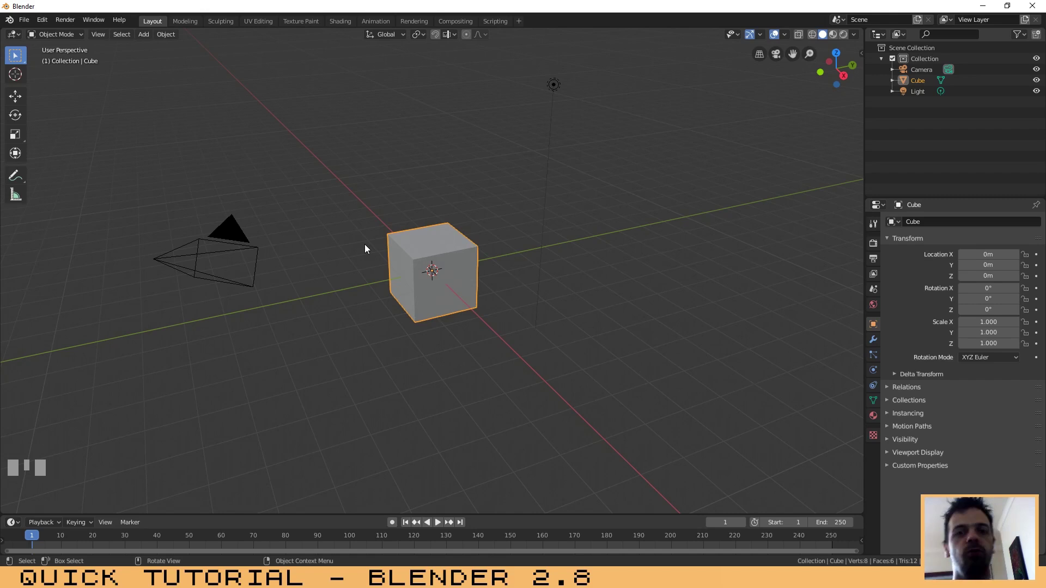
Select the default cube and delete it.
left_click(515, 297)
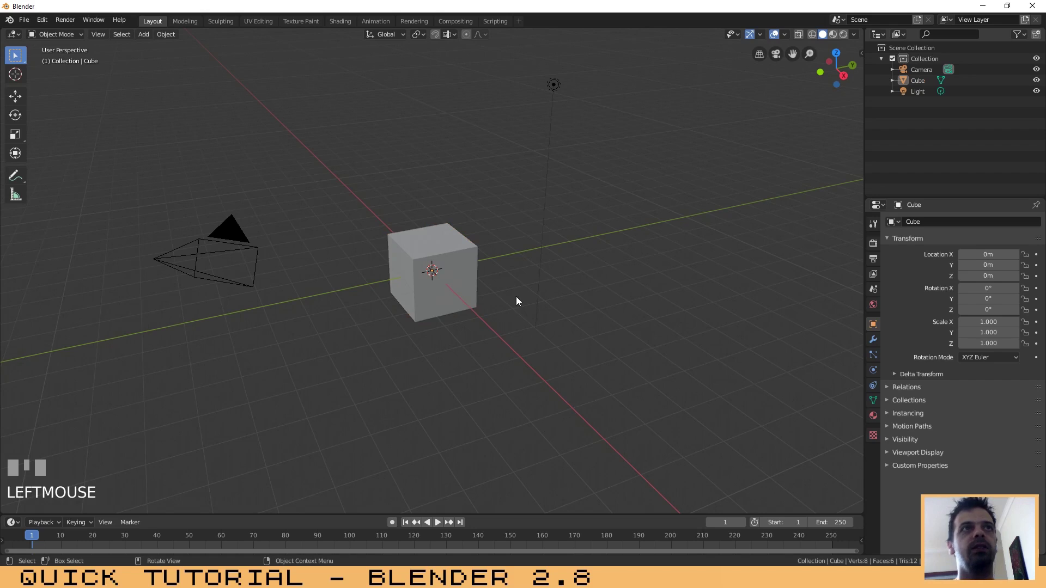
left_click(423, 247)
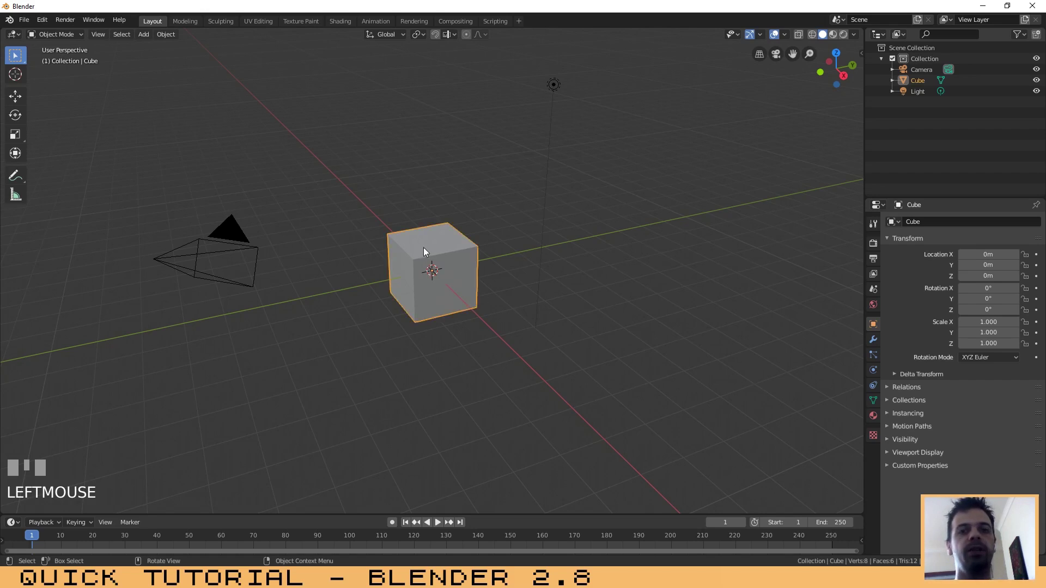
key("Delete")
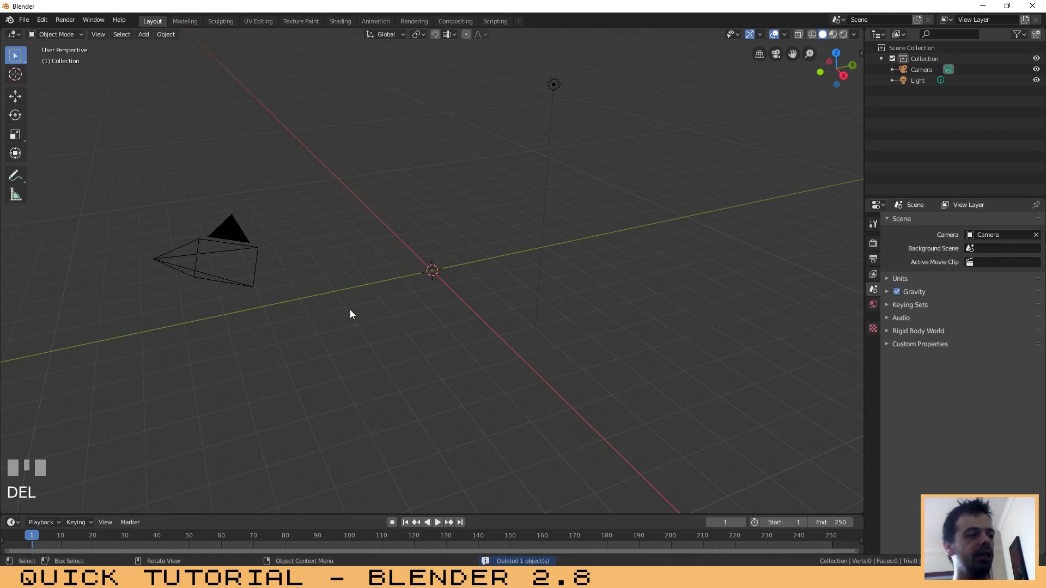
Add a mesh plane and scale it uniformly to 5.484.
key("shift+a")
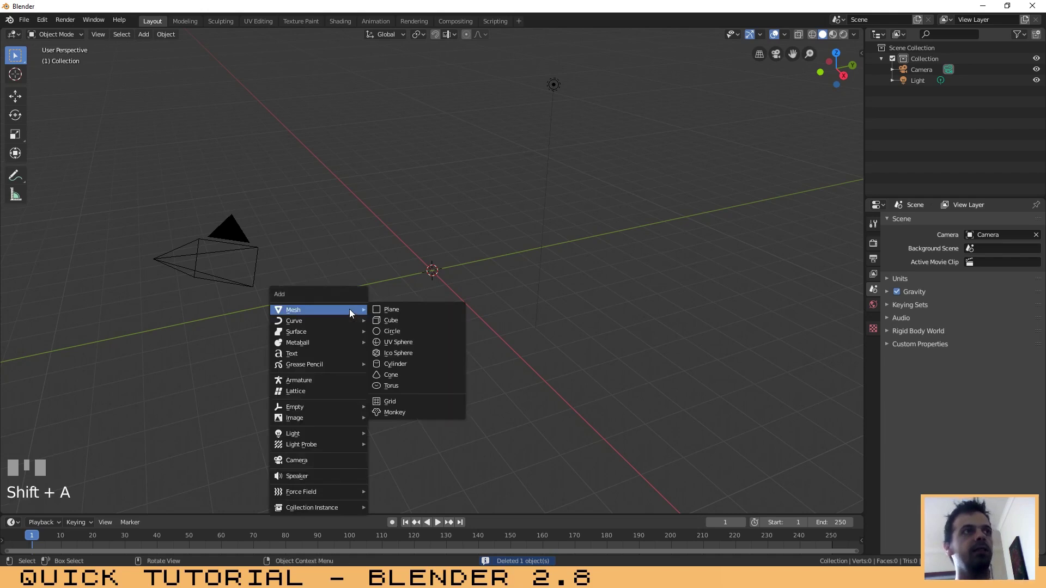
left_click(388, 309)
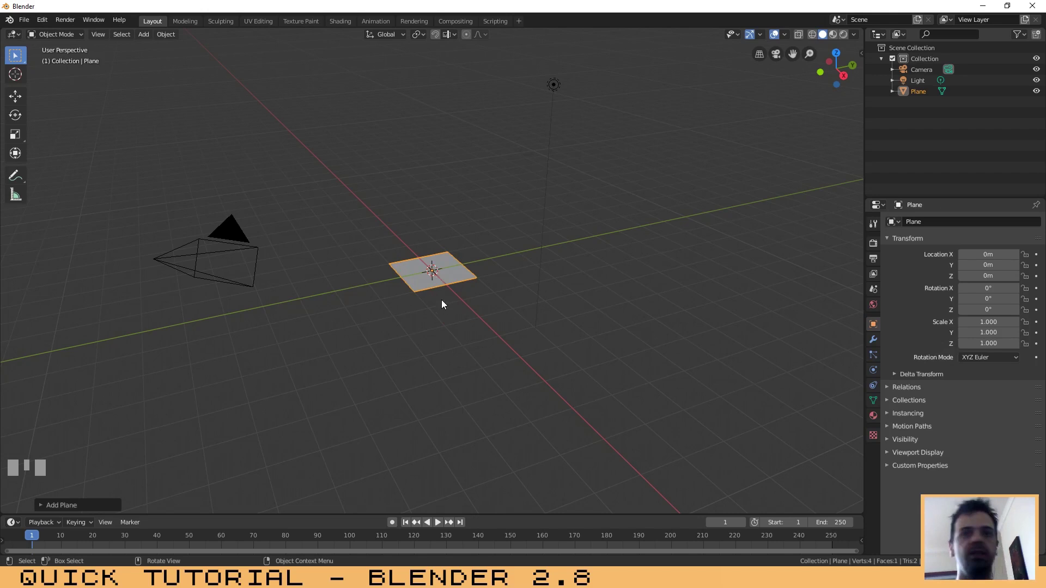
key("s")
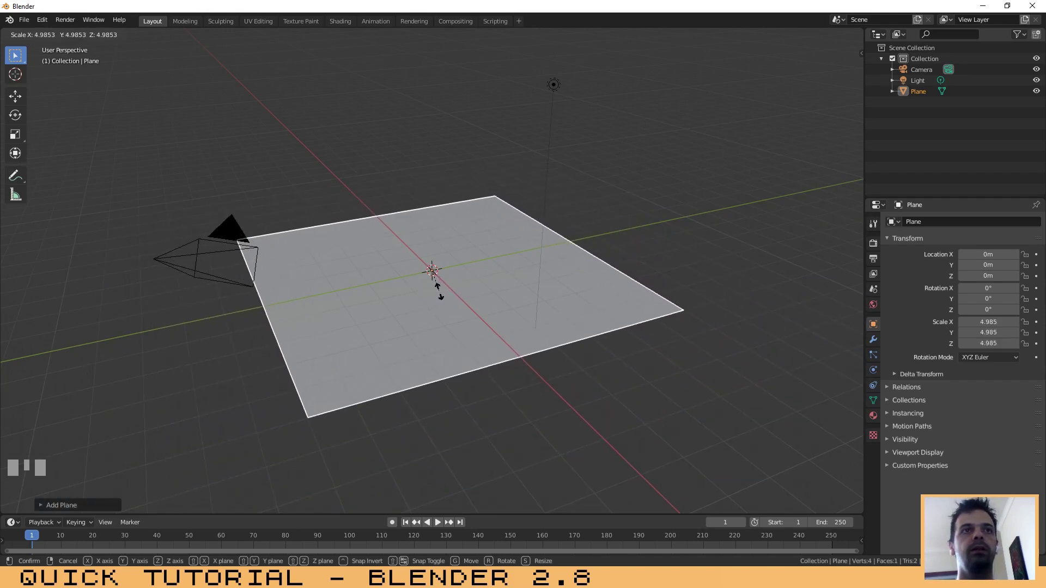
left_click(490, 353)
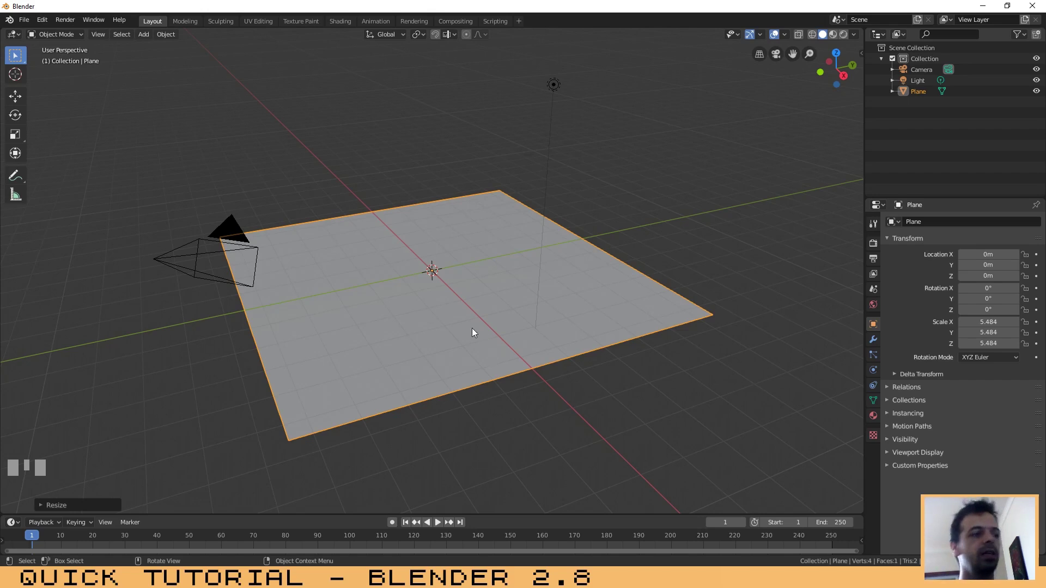
Subdivide the plane's mesh with 50 cuts in Edit Mode, then return to Object Mode.
key("Tab")
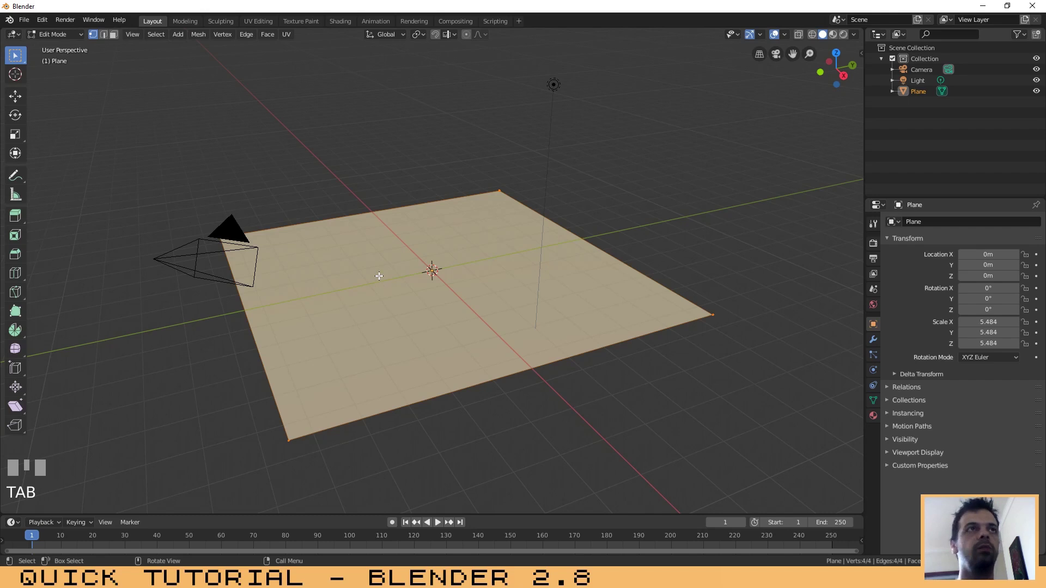
right_click(387, 272)
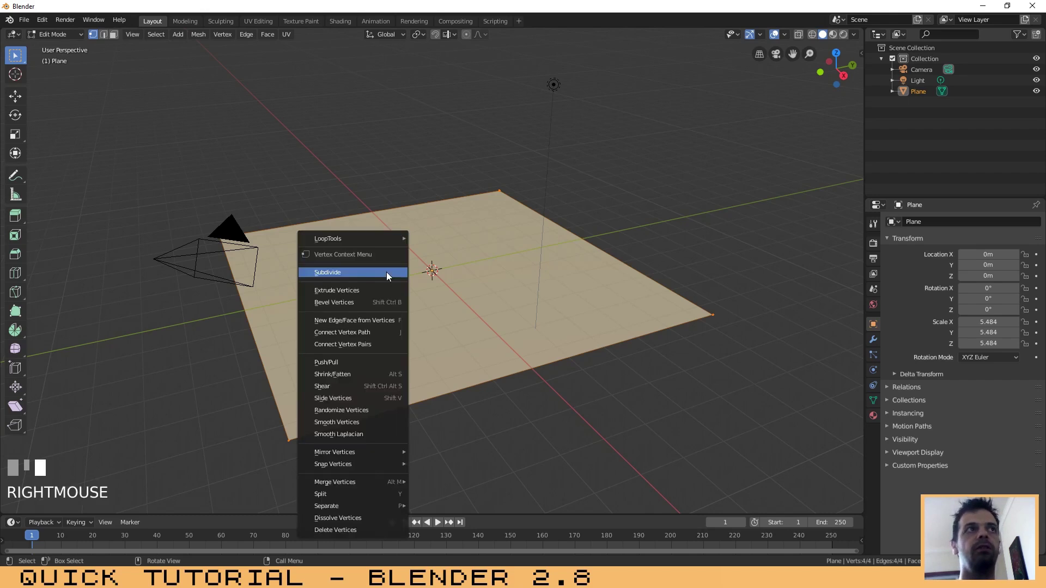
left_click(339, 272)
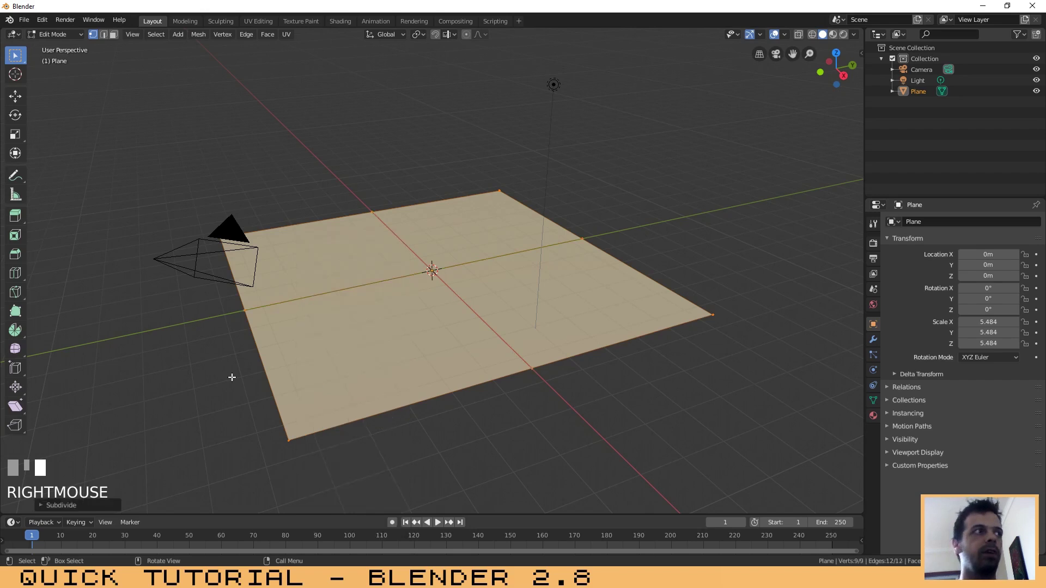
left_click(49, 505)
left_click(154, 428)
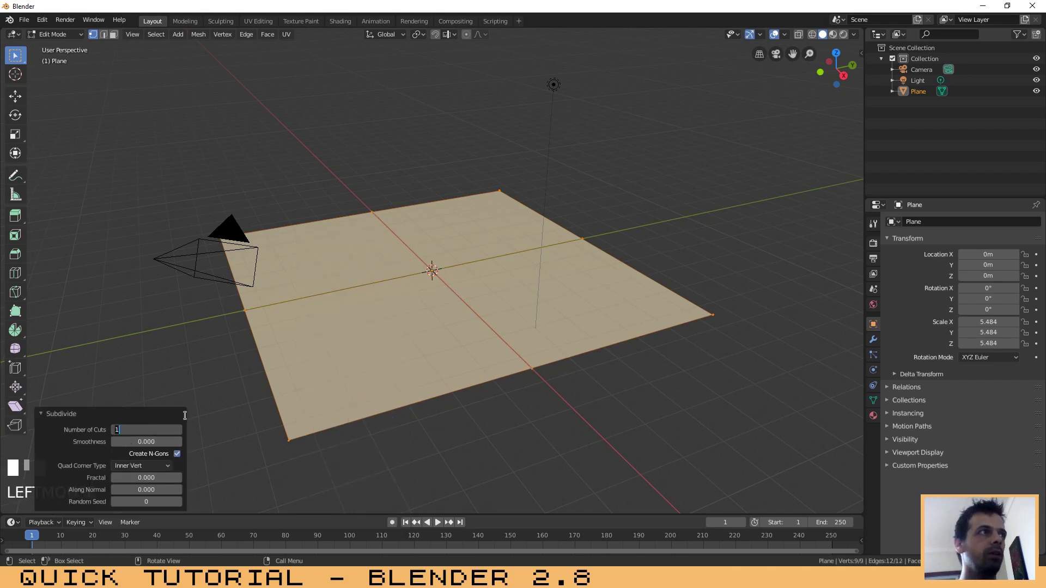
type("50")
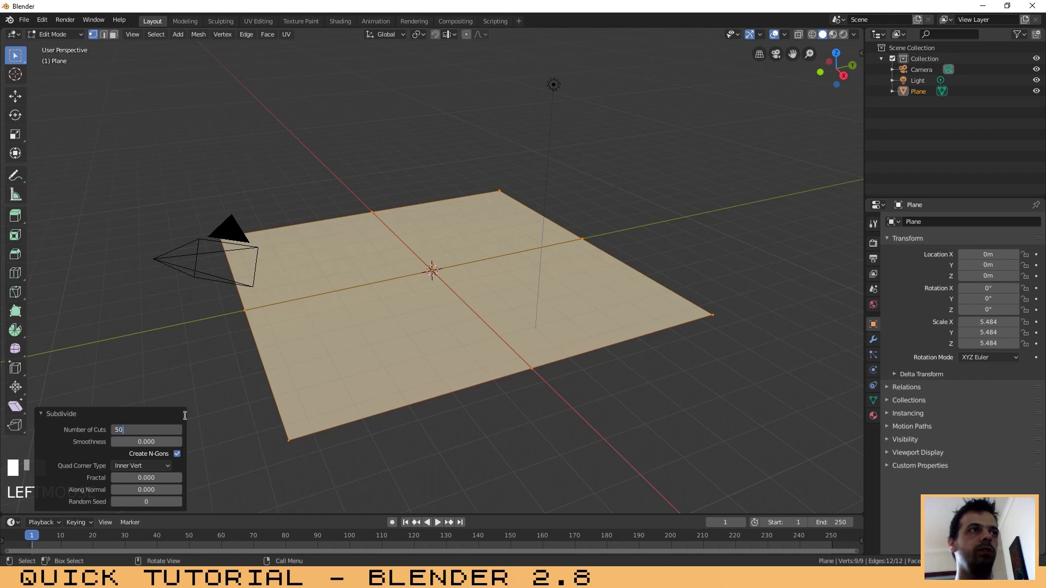
key("Return")
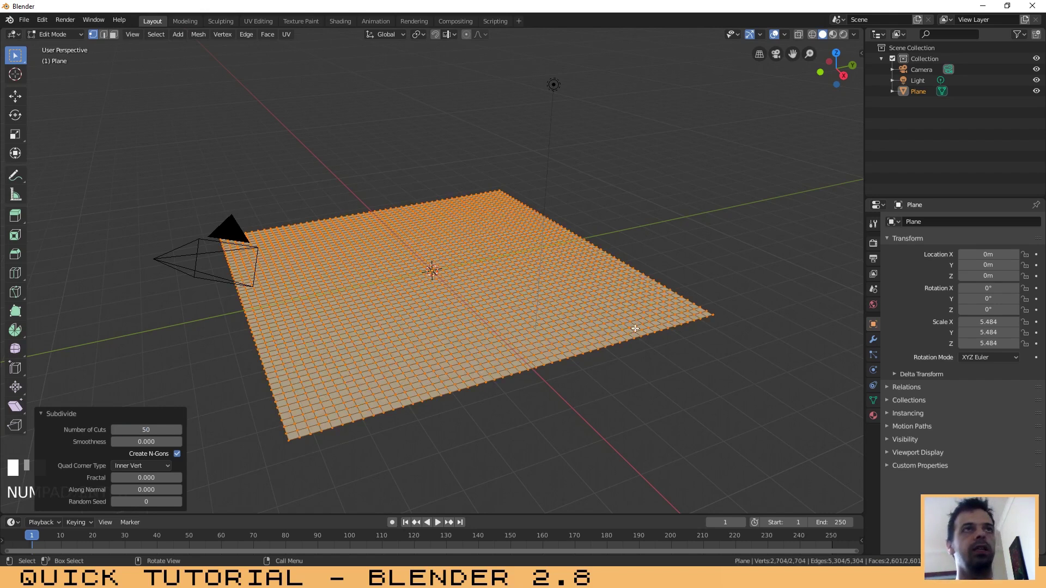
key("Tab")
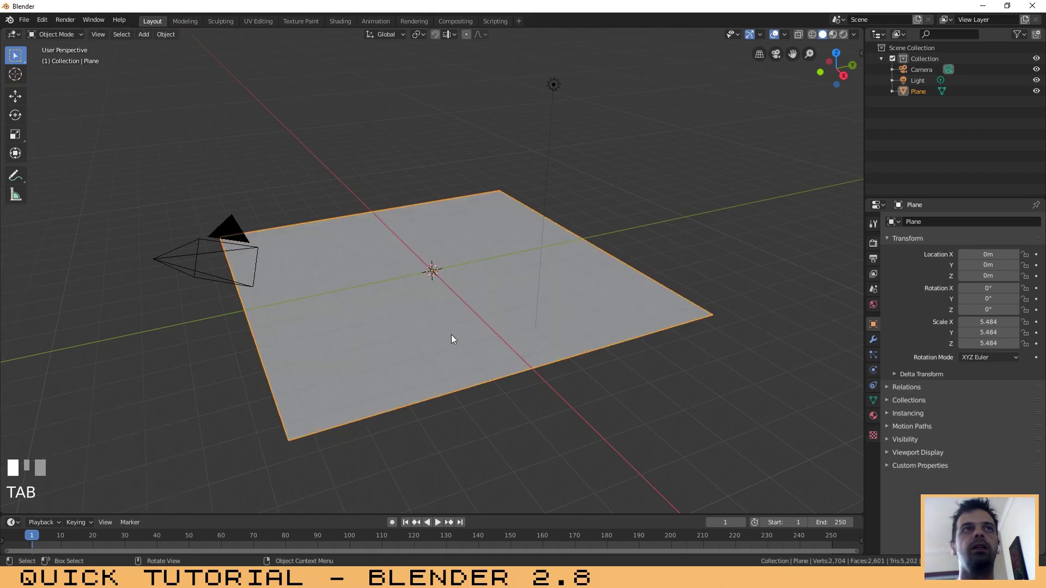
Reselect the plane and enable Dynamic Paint physics on it with type Canvas.
left_click(708, 230)
left_click(553, 81)
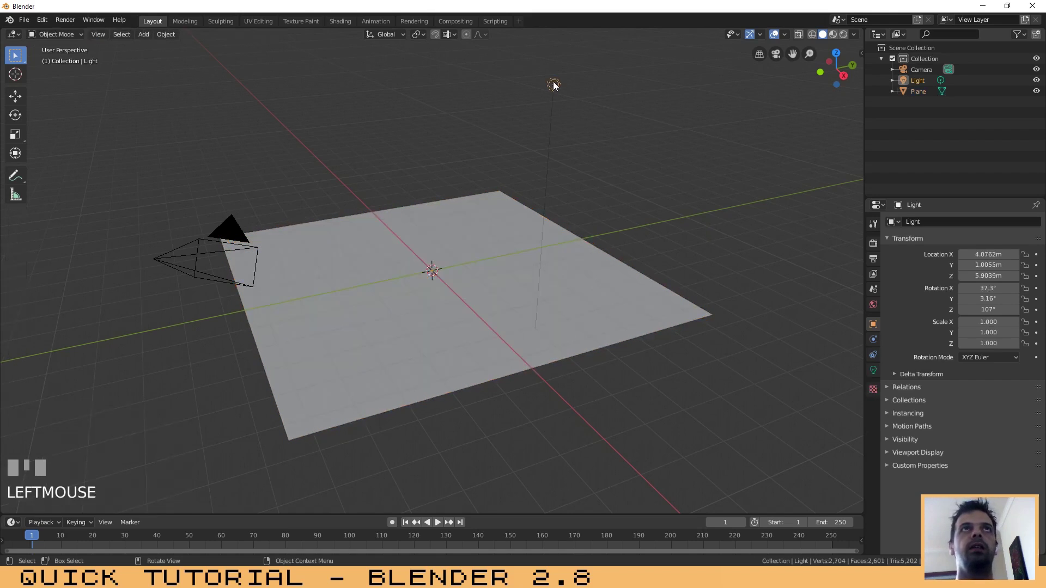
left_click(588, 288)
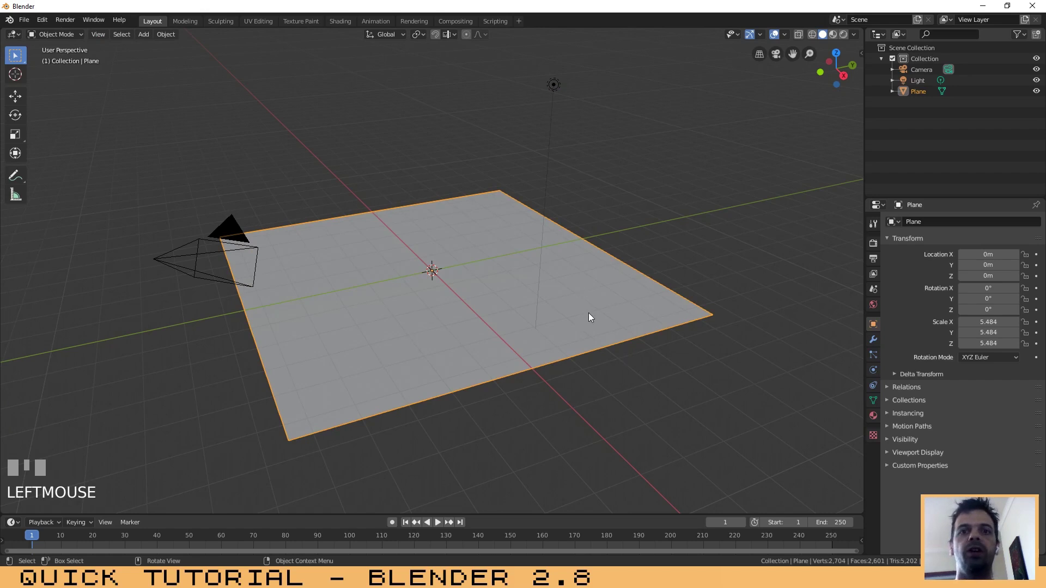
left_click(874, 369)
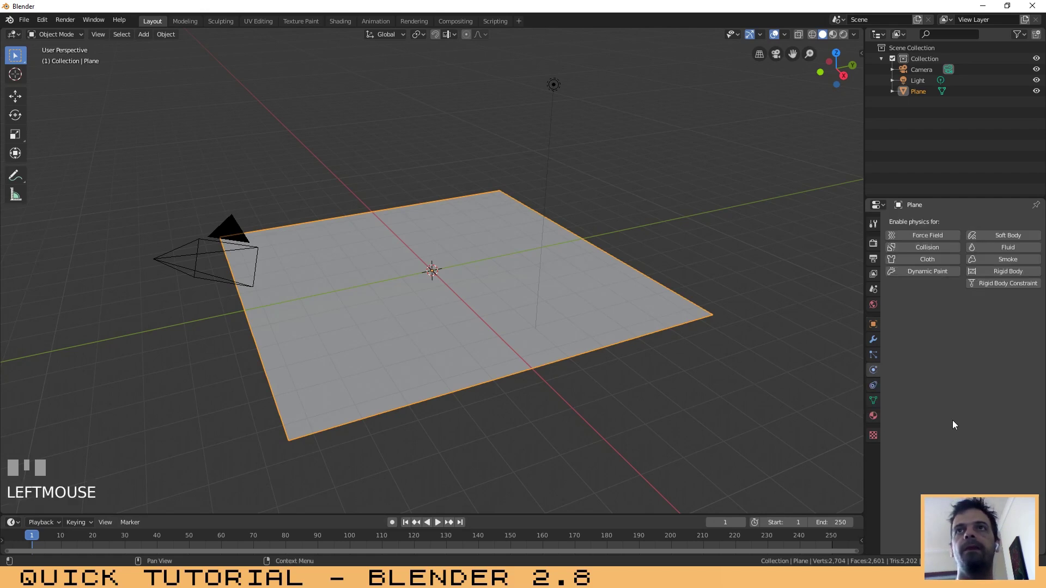
left_click(913, 271)
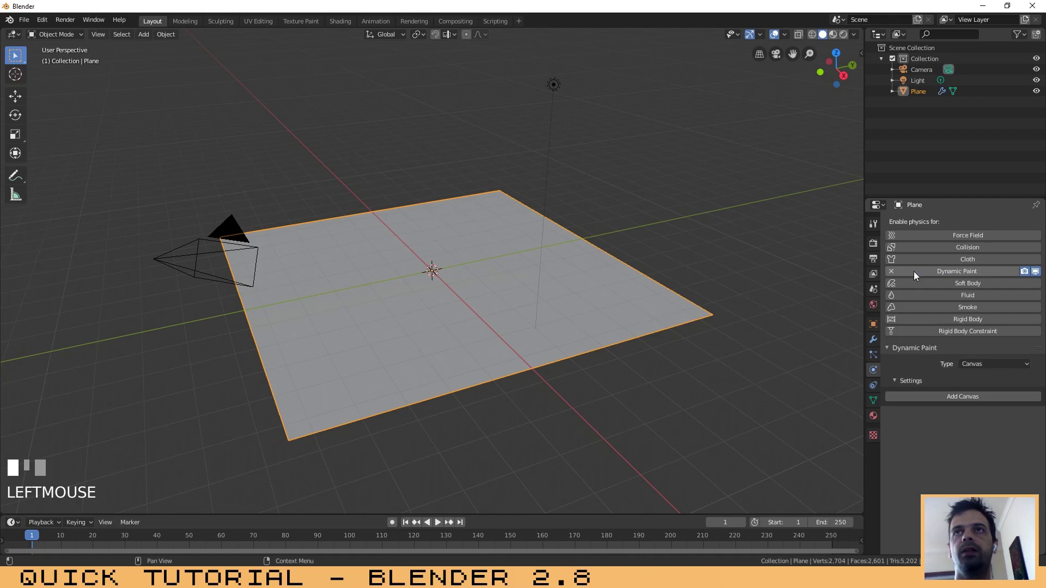
left_click(979, 364)
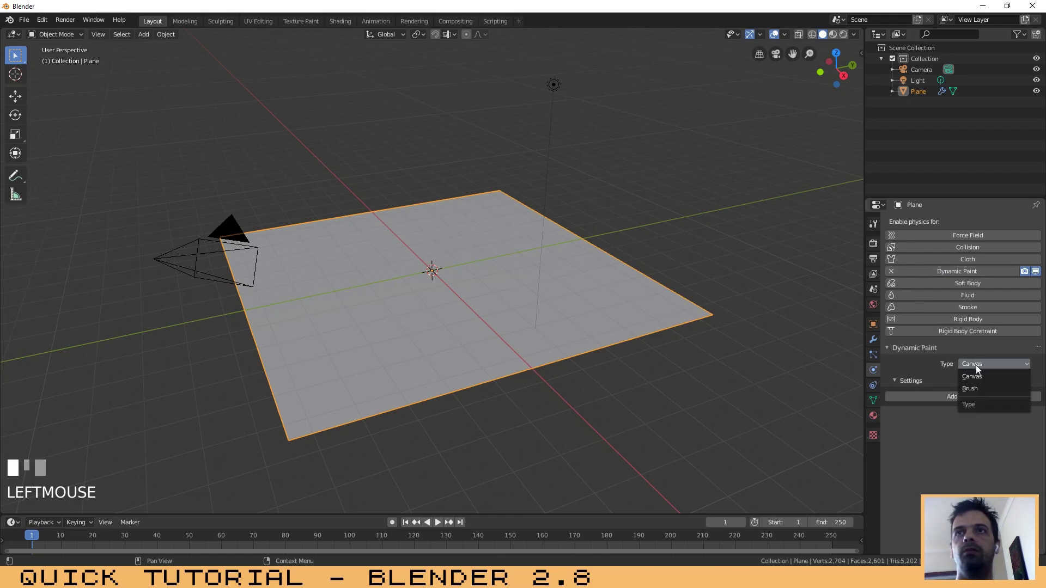
left_click(977, 367)
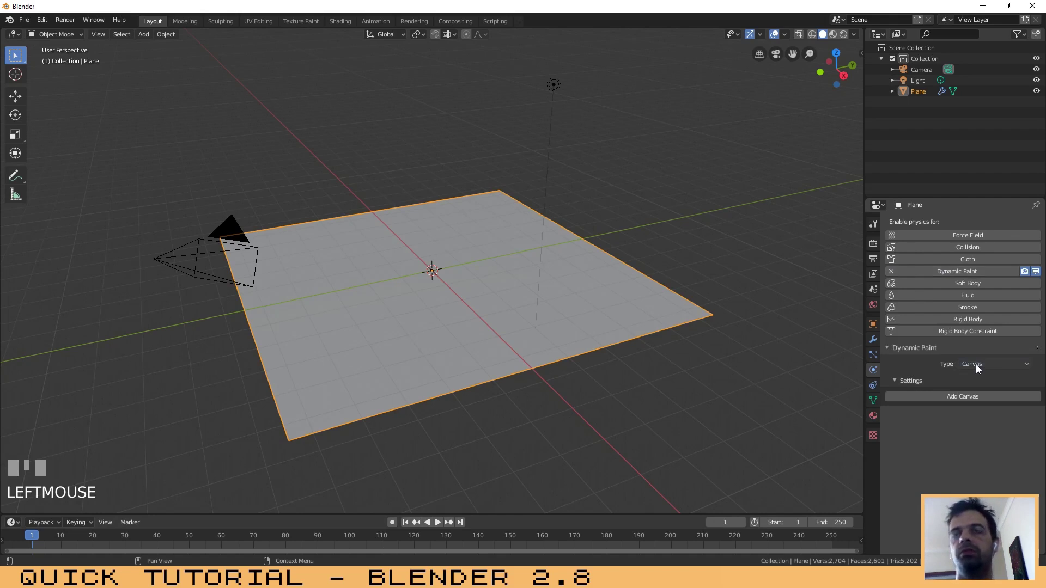
Add a canvas surface with Anti-aliasing on and Surface Type set to Waves.
left_click(954, 397)
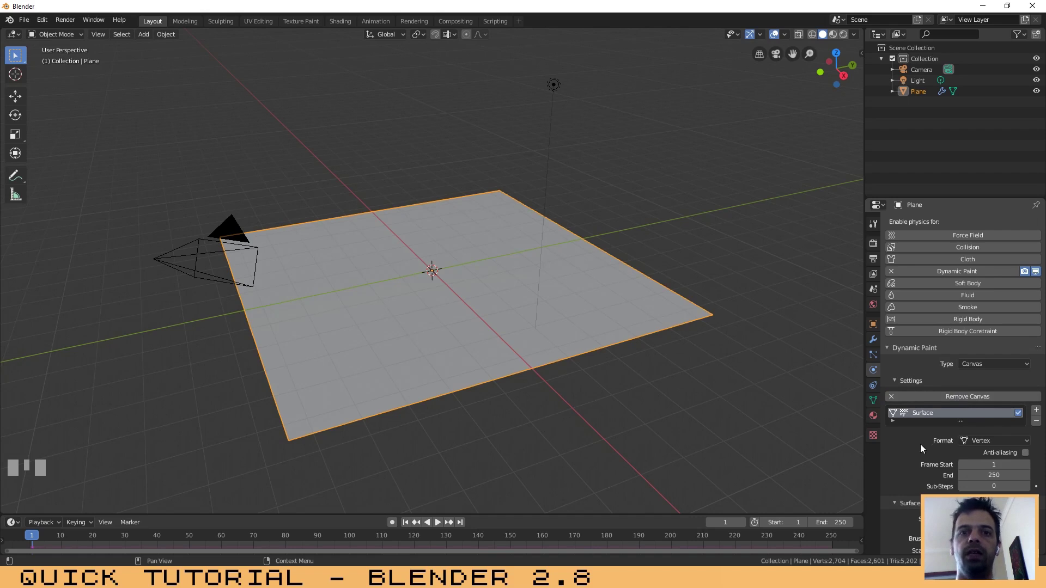
left_click(1025, 453)
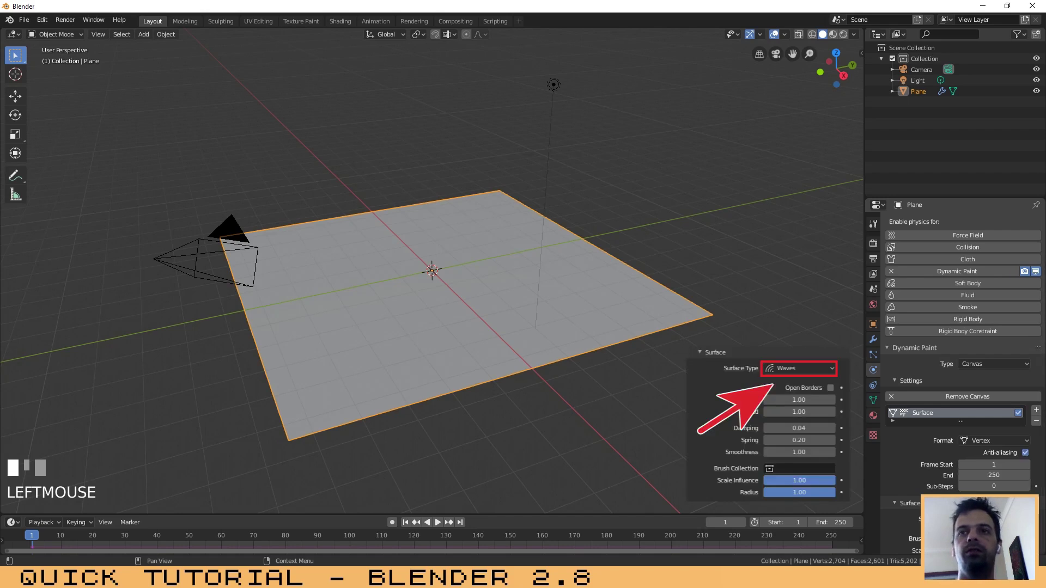
left_click(981, 514)
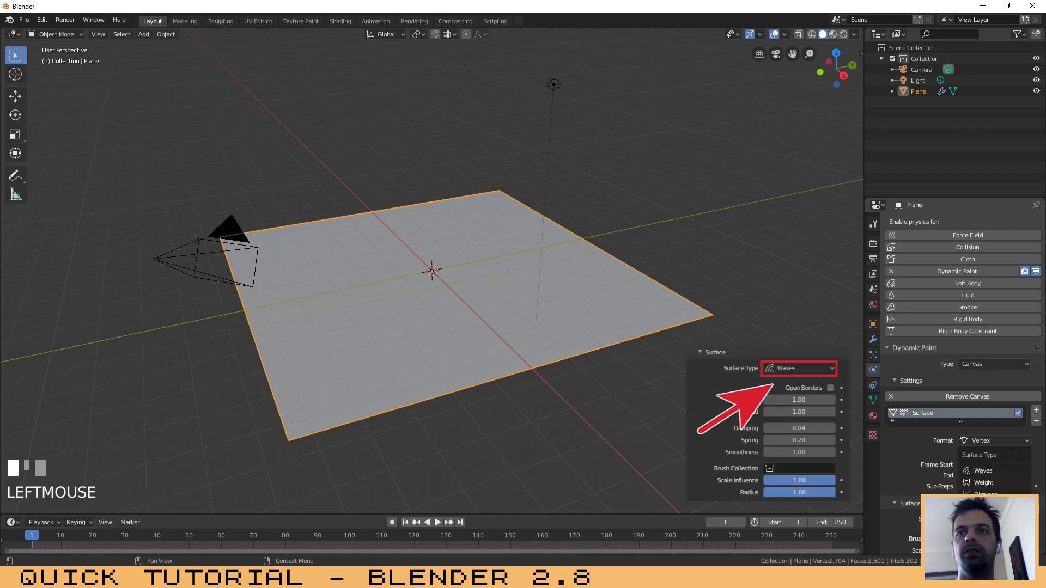
left_click(985, 472)
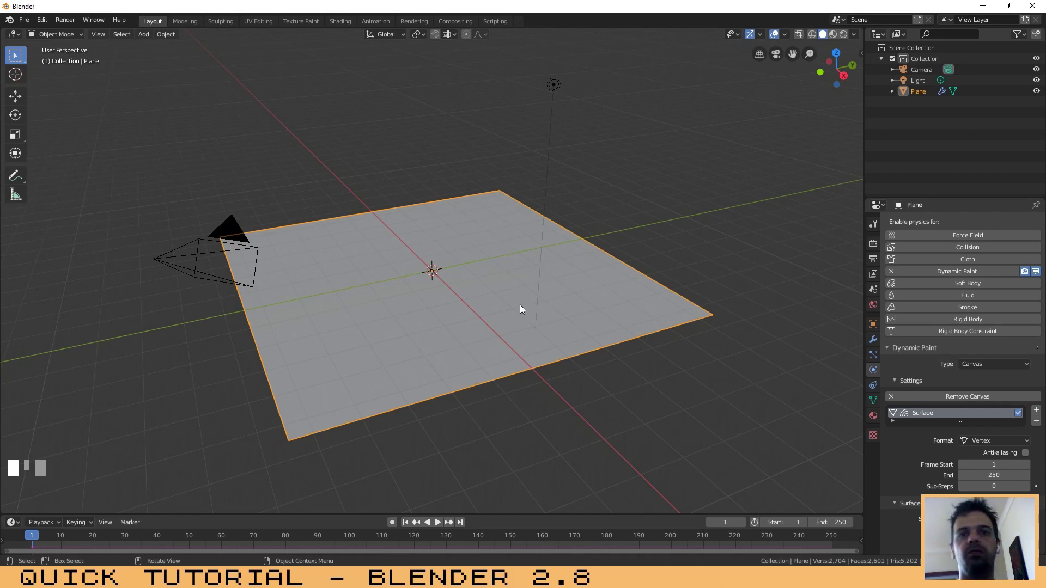
Add a UV sphere mesh at the plane's centre.
key("shift+a")
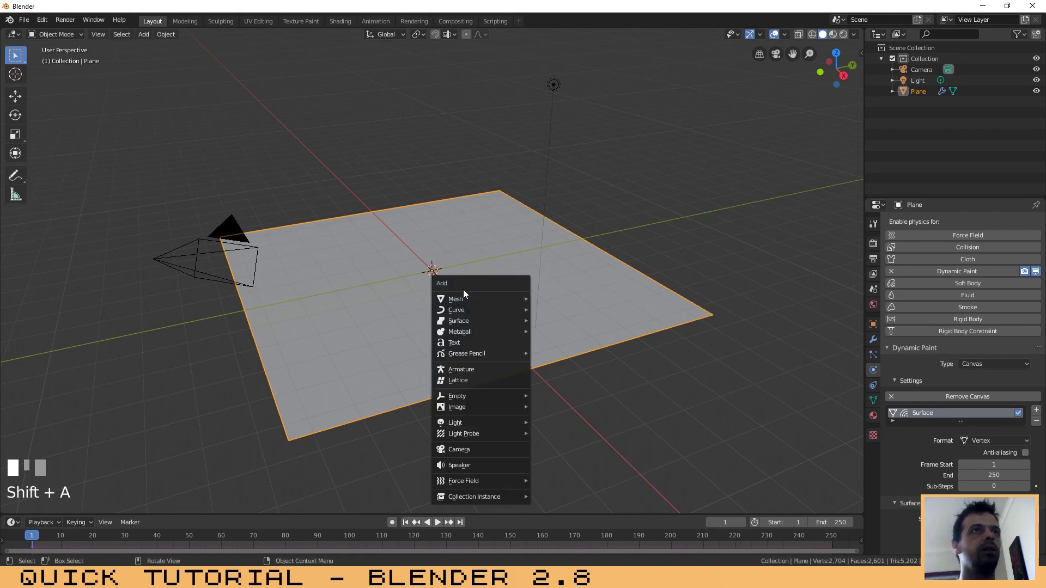
mouse_move(469, 298)
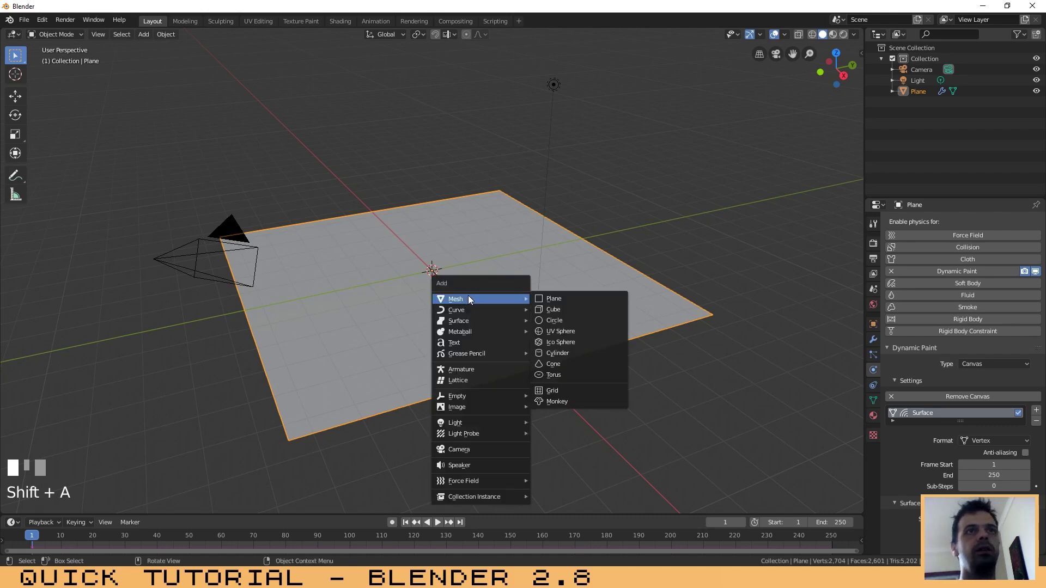
left_click(561, 332)
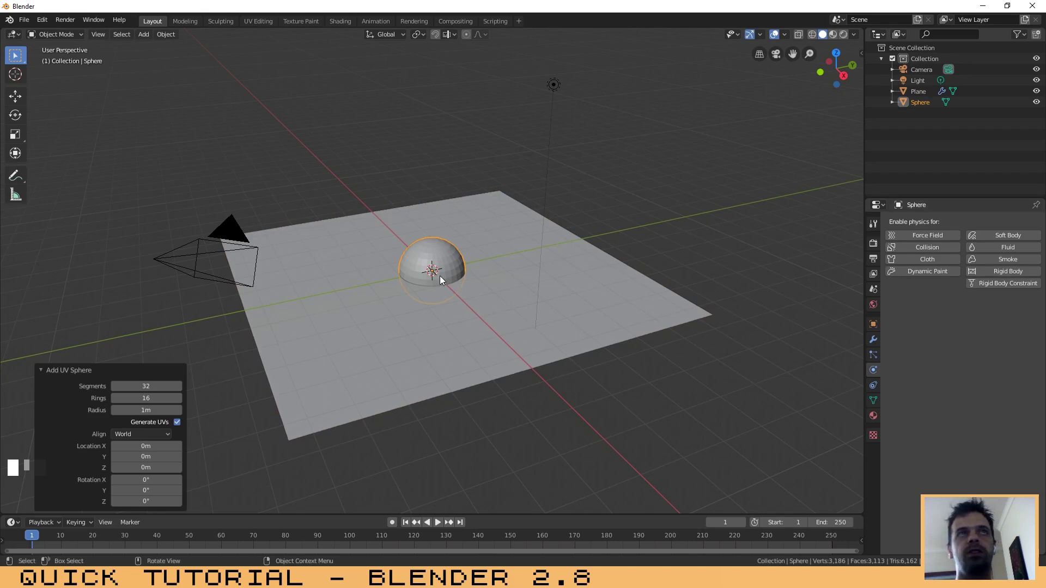
Enable Dynamic Paint on the sphere as a Brush, keeping Mesh Volume as paint source.
left_click(871, 369)
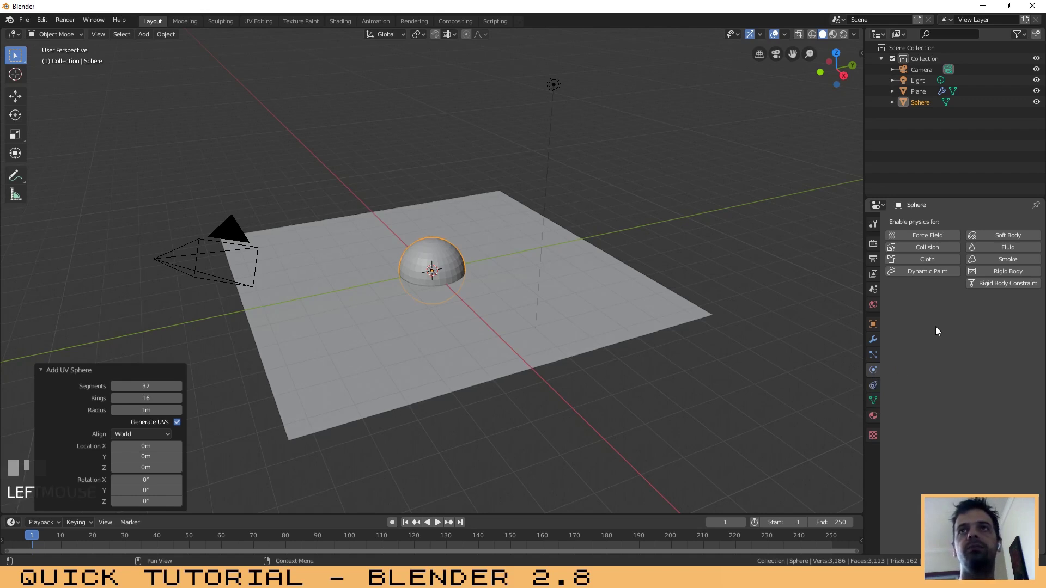
left_click(917, 272)
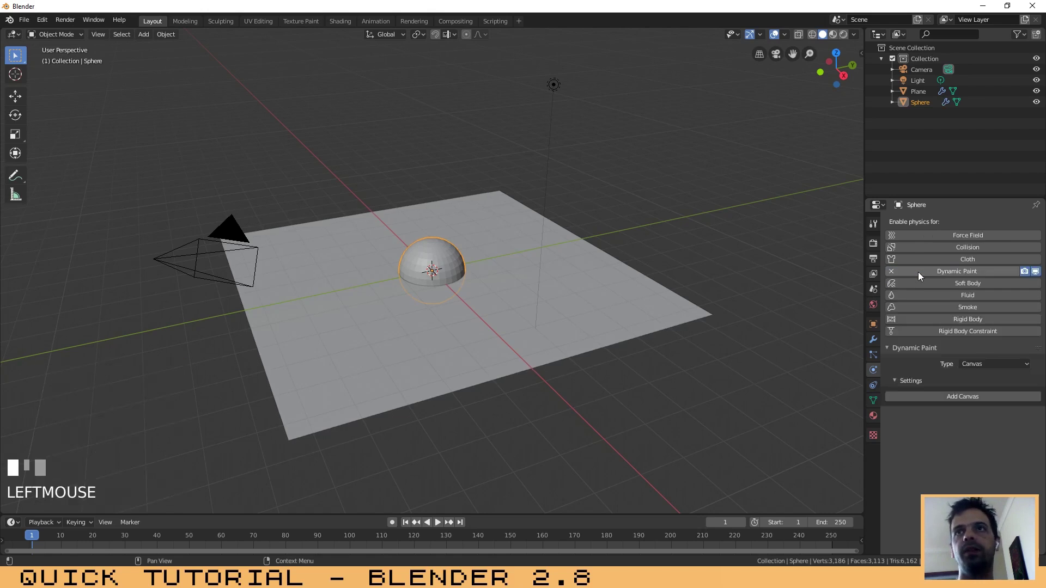
left_click(985, 364)
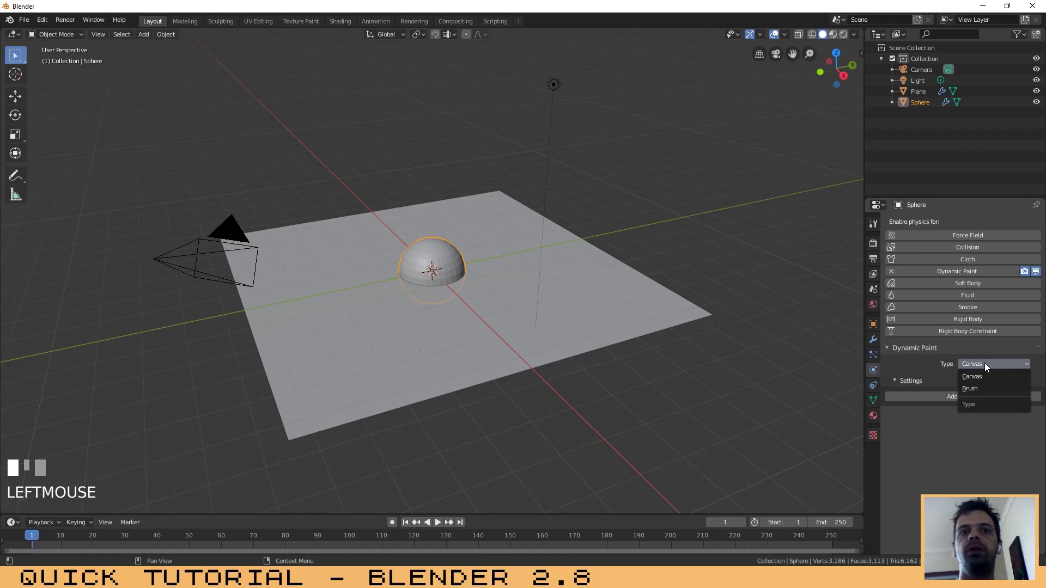
left_click(969, 389)
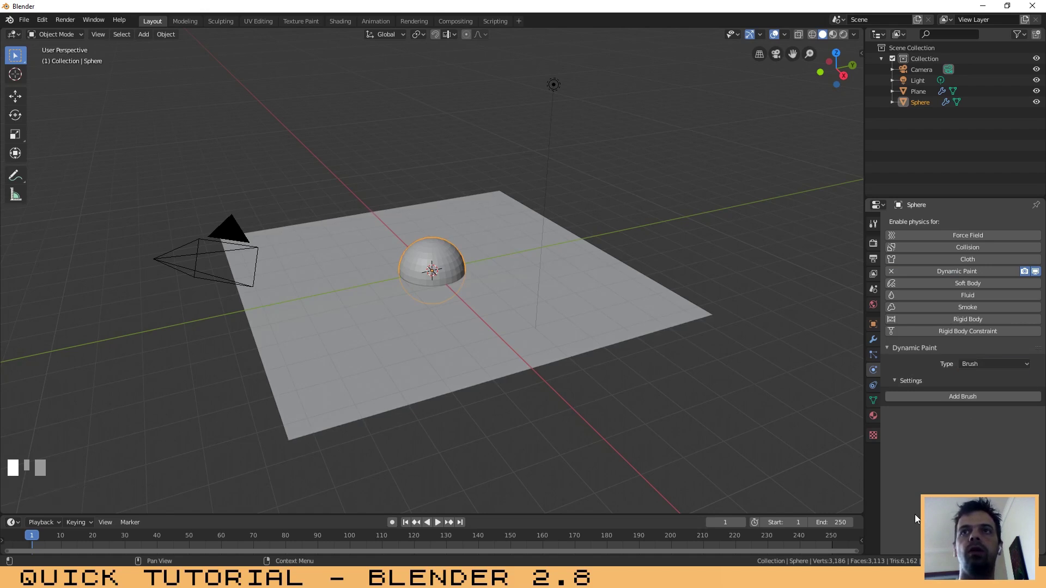
left_click(937, 397)
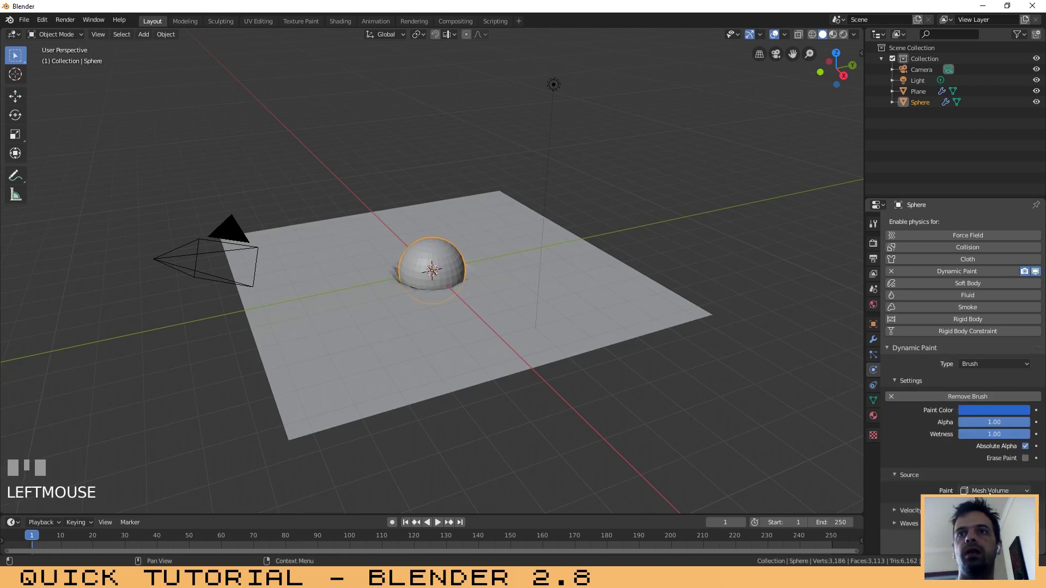
left_click(989, 491)
left_click(990, 493)
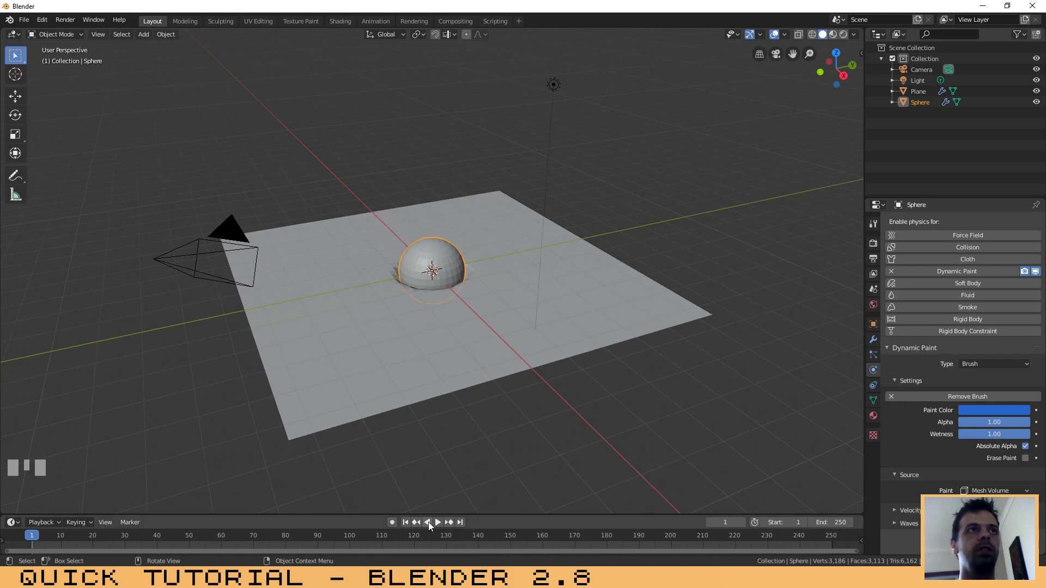
Play the animation and move the sphere to X 0.553, Y 0.857, Z -0.32.
key("space")
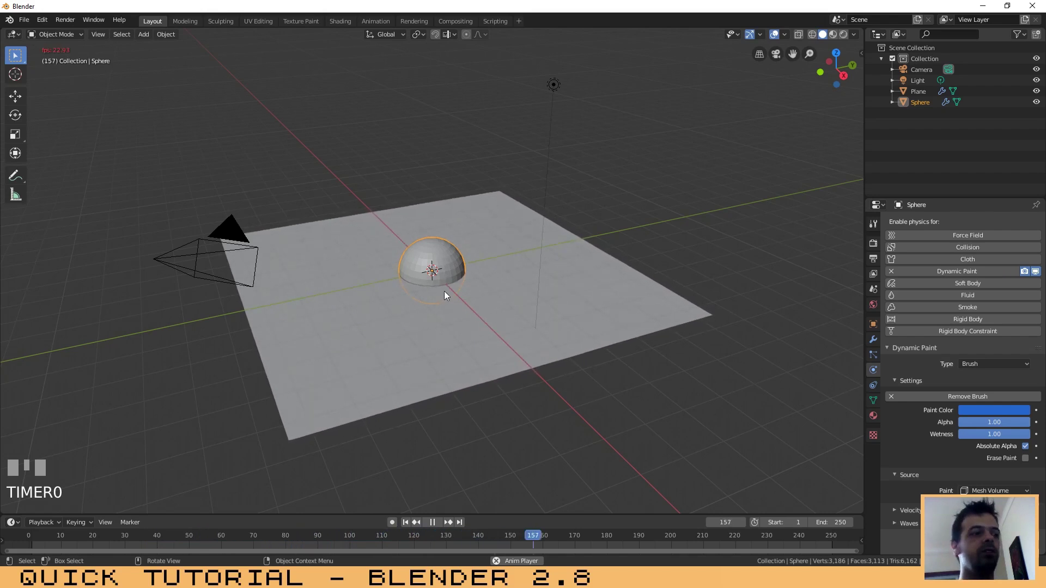
key("s")
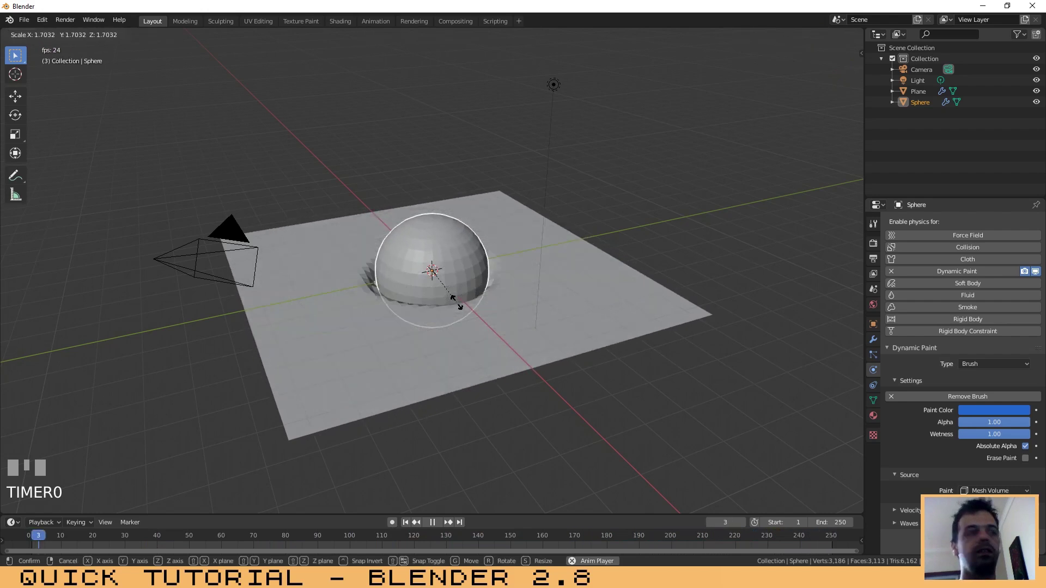
key("g")
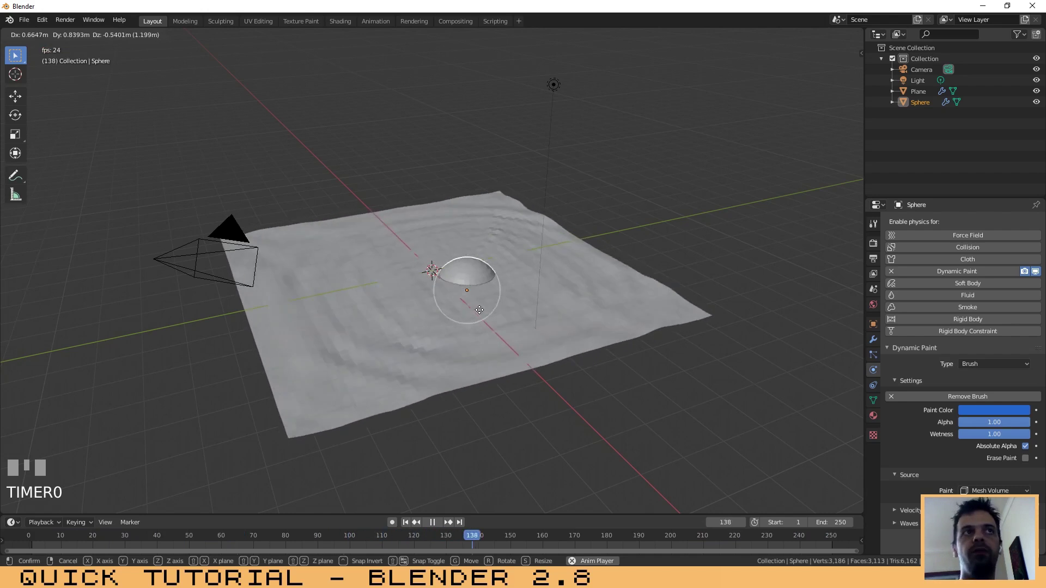
left_click(478, 302)
Stop animation playback at frame 175.
key("space")
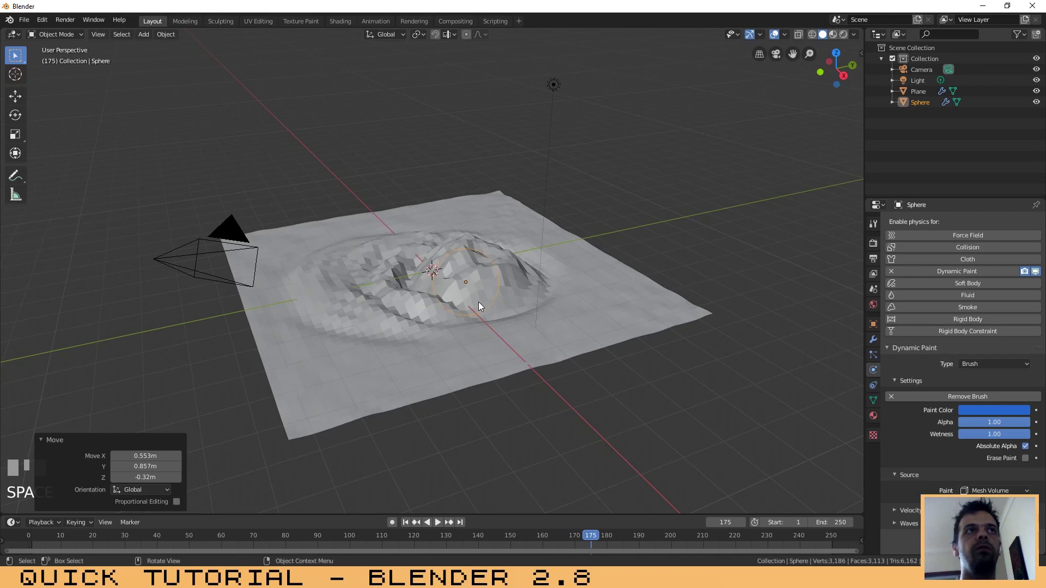